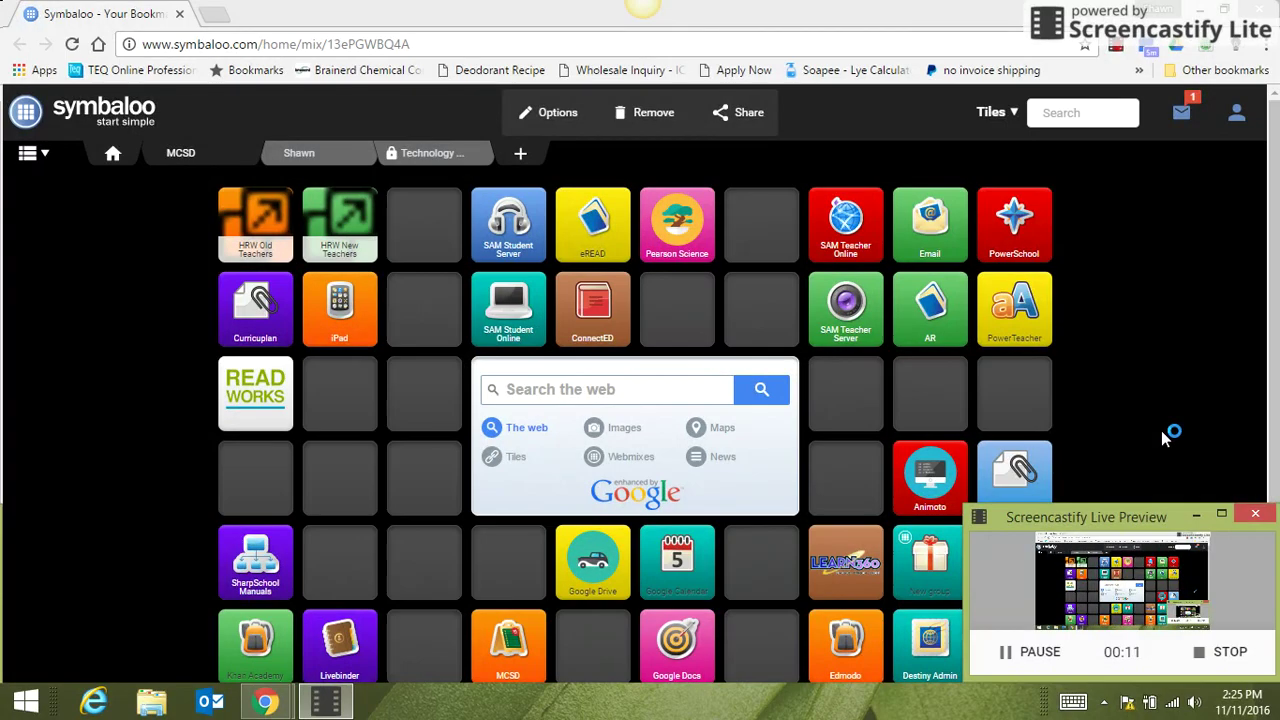
left_click(414, 44)
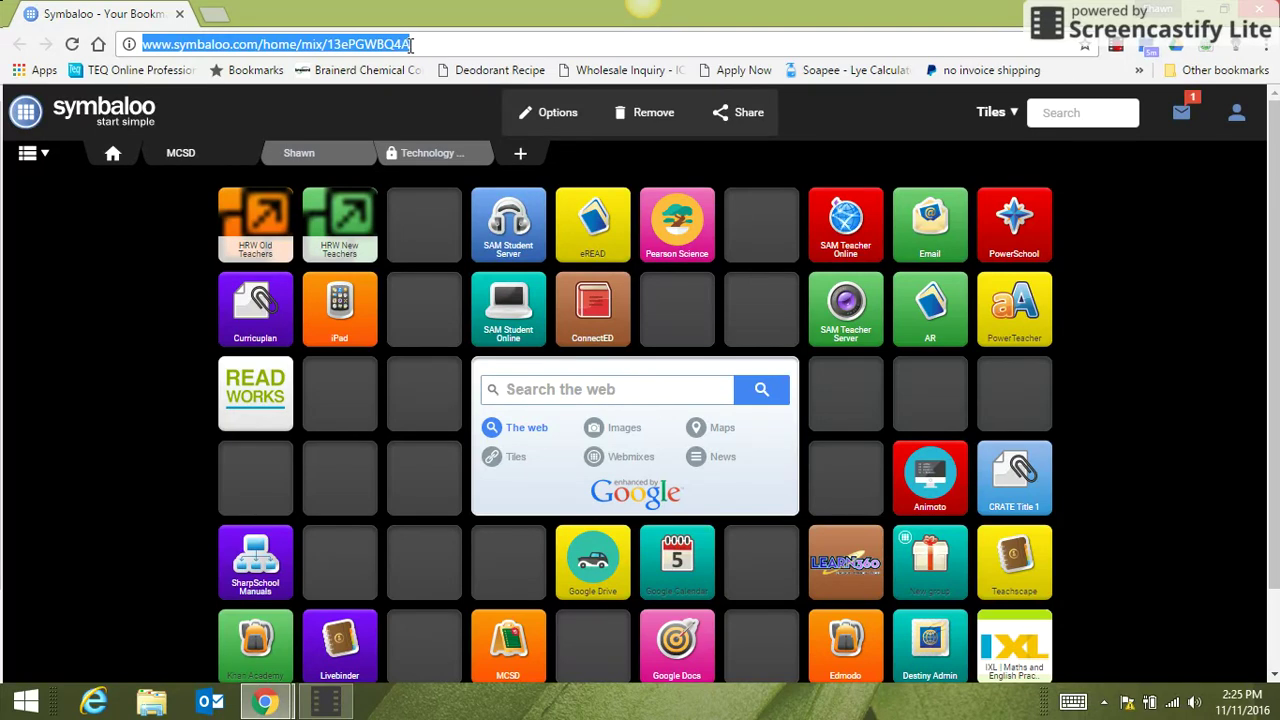
type("http")
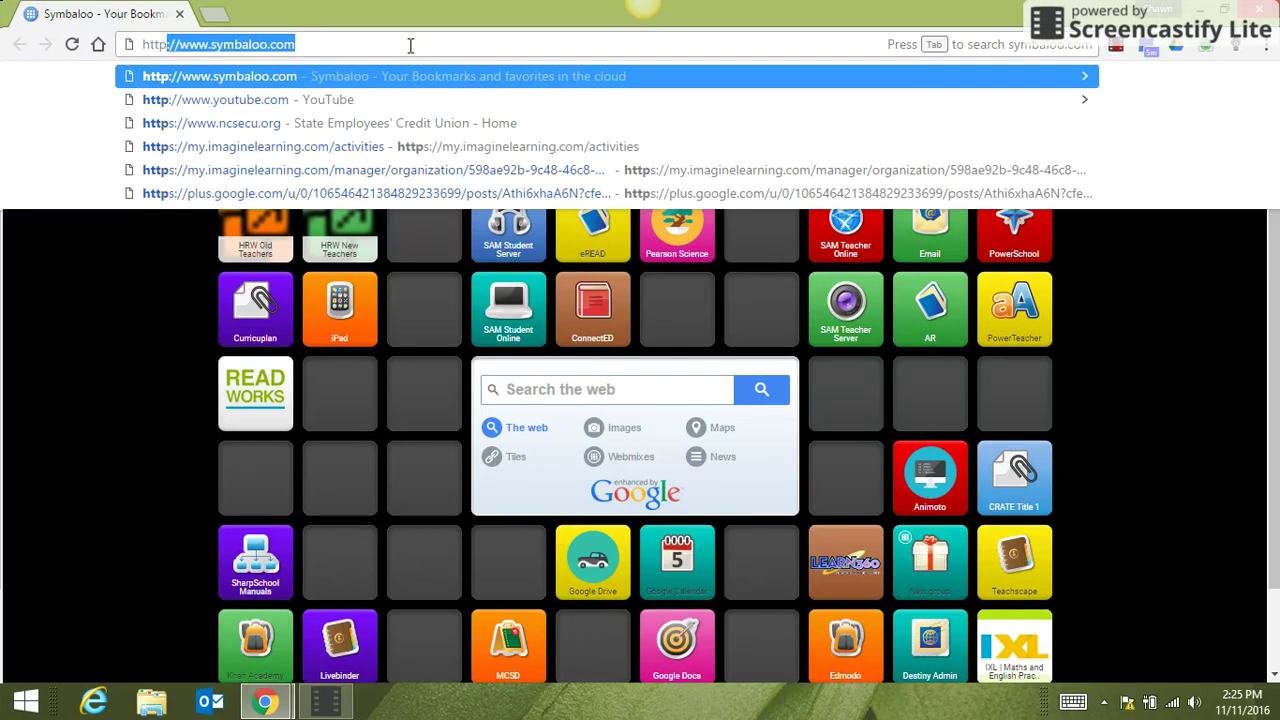
type("s")
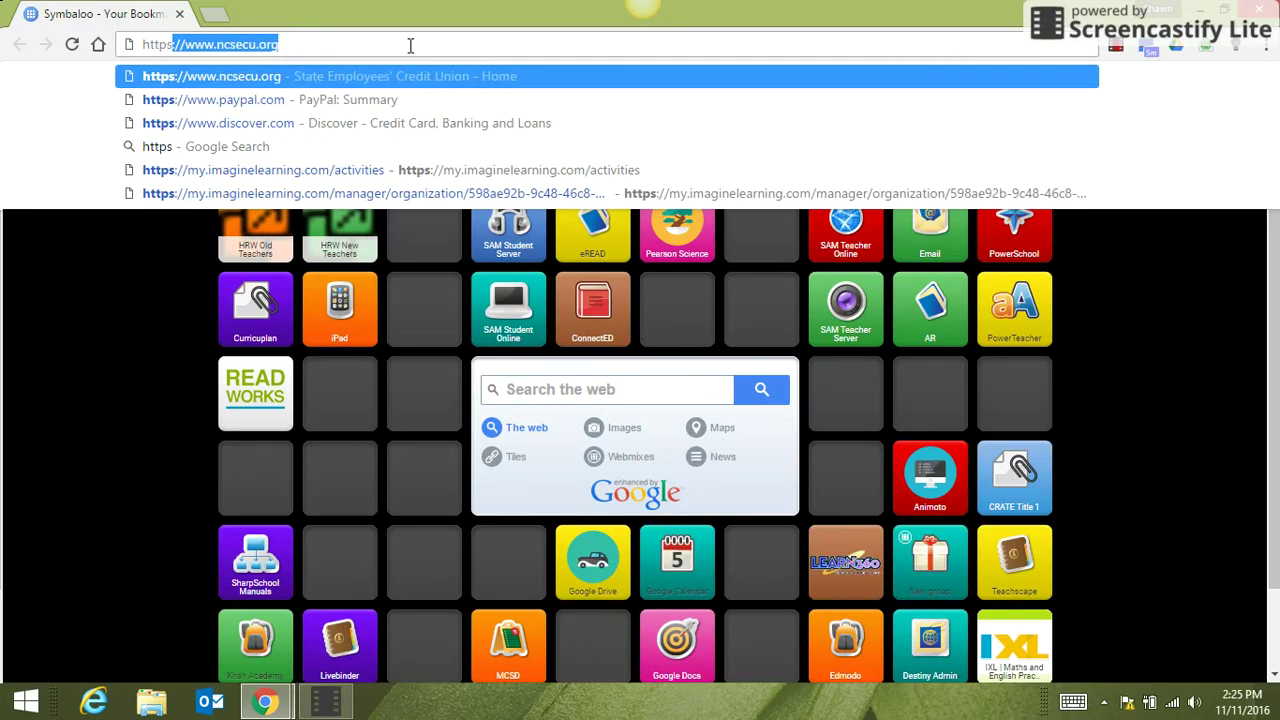
type(":/")
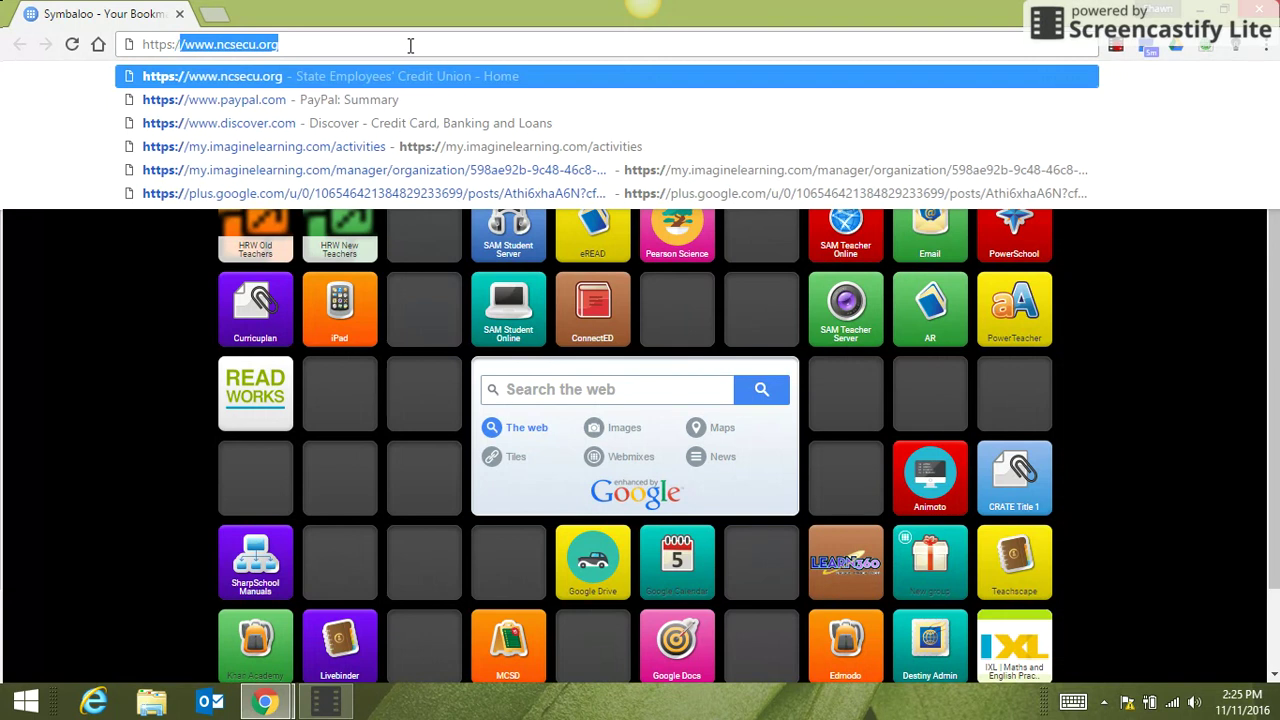
type("/imagine")
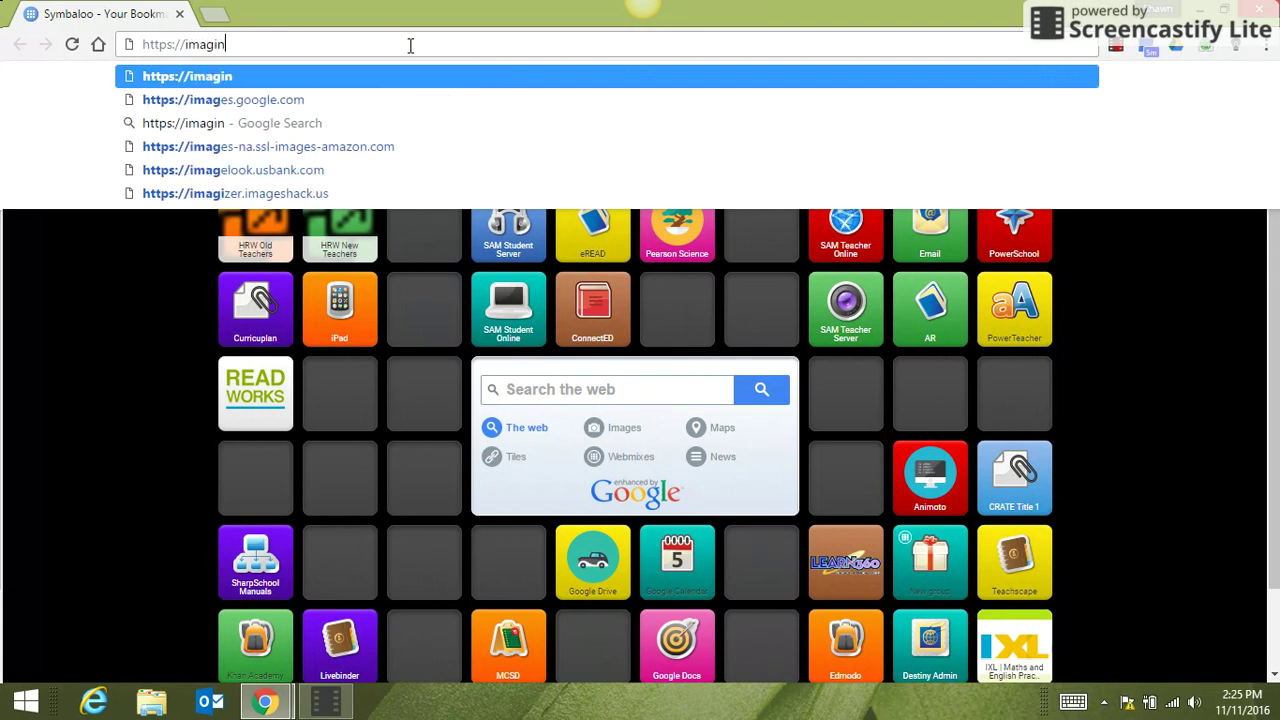
key("BackSpace")
key("BackSpace")
key("BackSpace")
key("BackSpace")
key("BackSpace")
key("BackSpace")
key("BackSpace")
key("BackSpace")
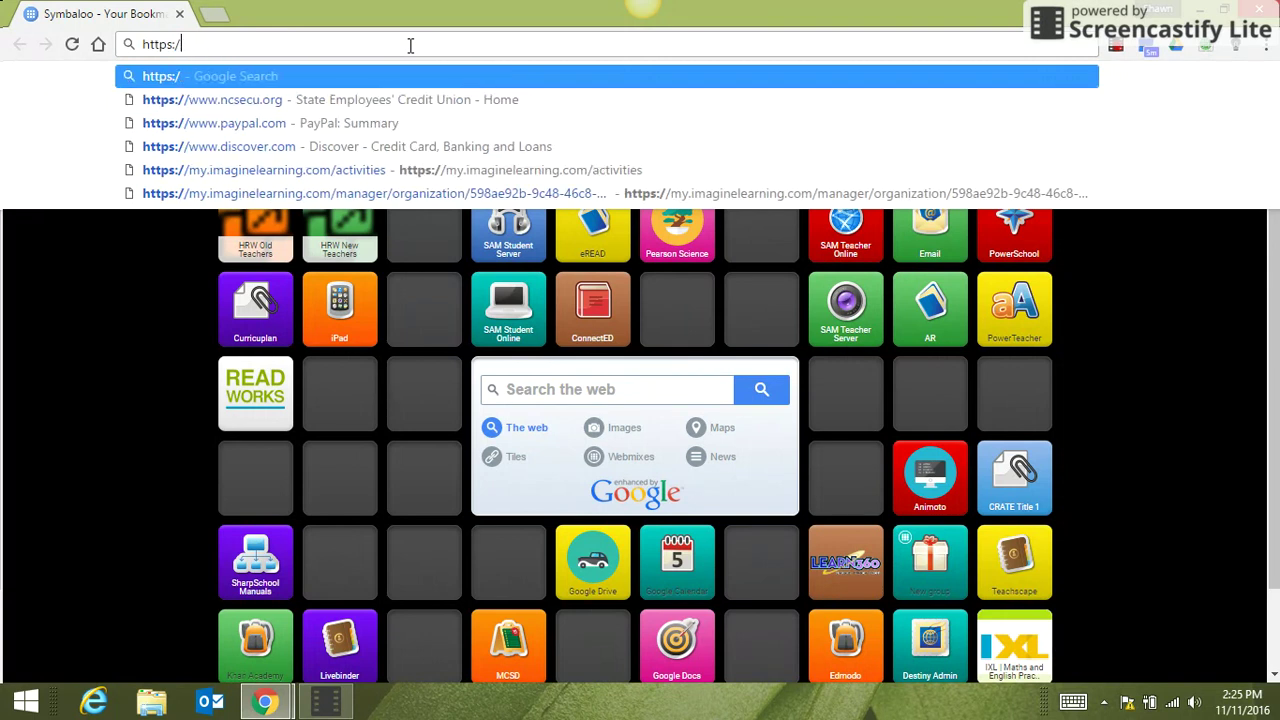
type("/")
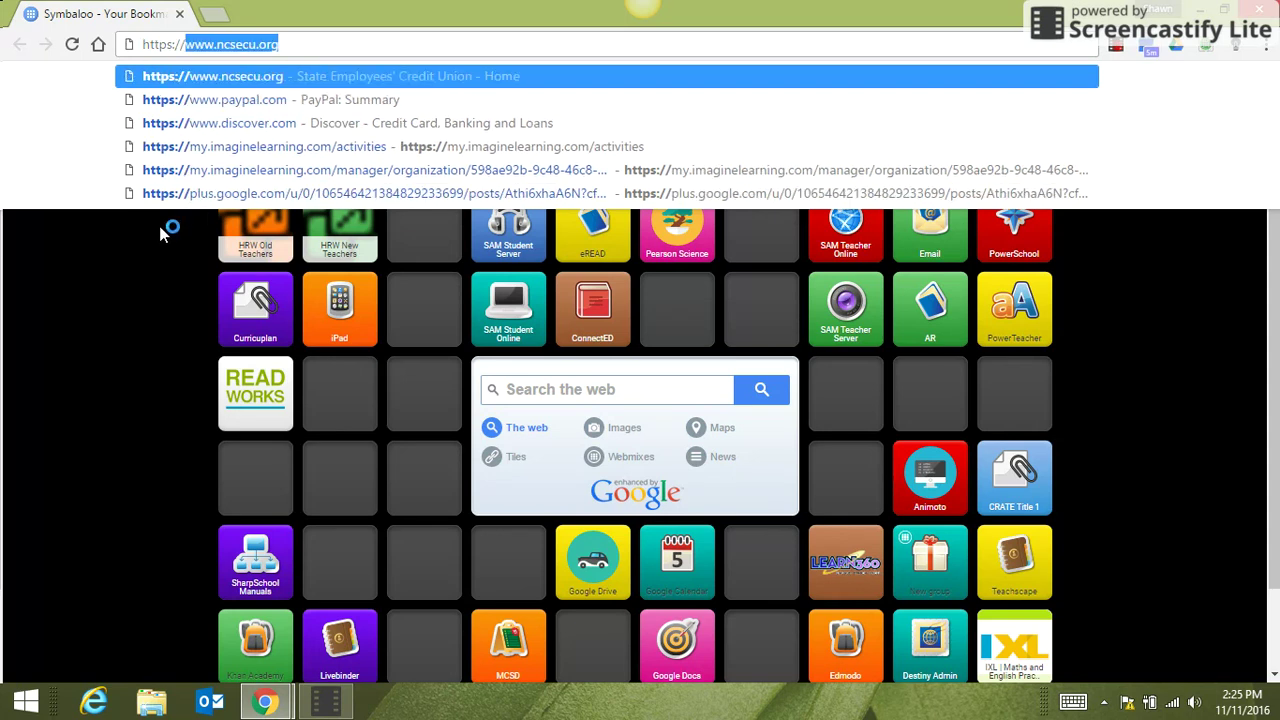
type("my")
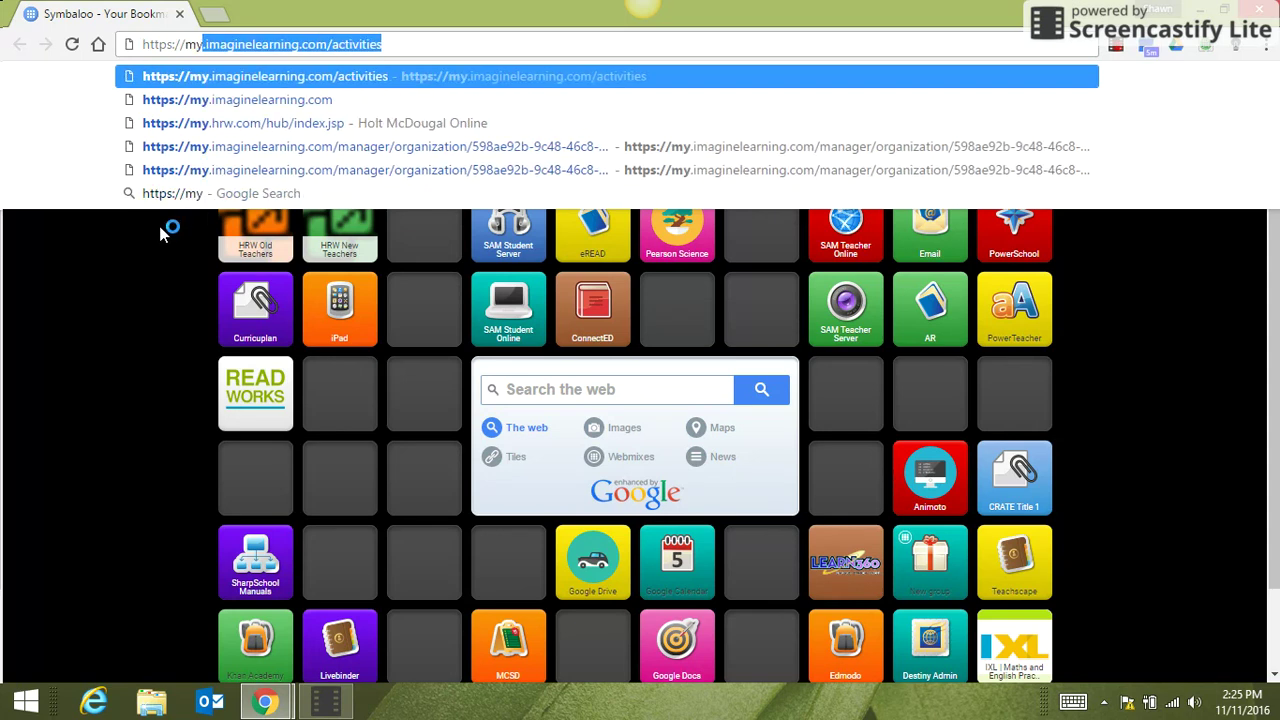
type(".imagin")
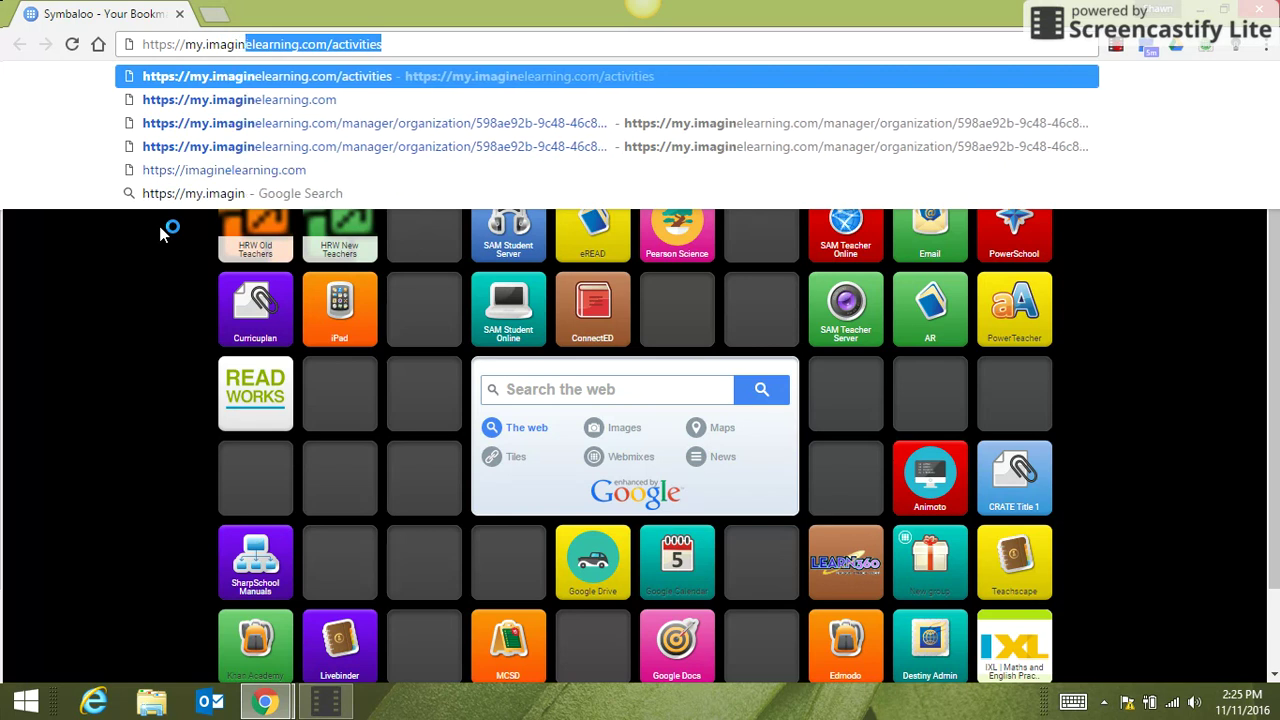
type("elearning.c")
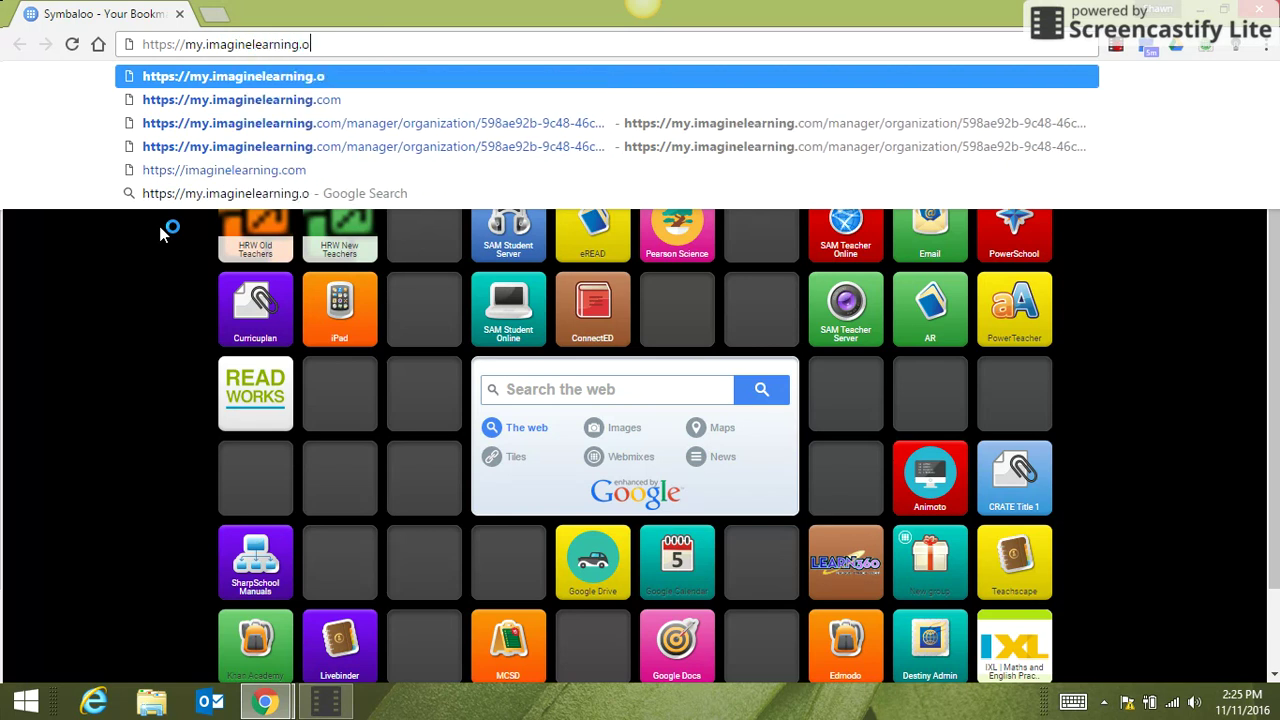
key("BackSpace")
type("om")
key("BackSpace")
key("BackSpace")
type("com")
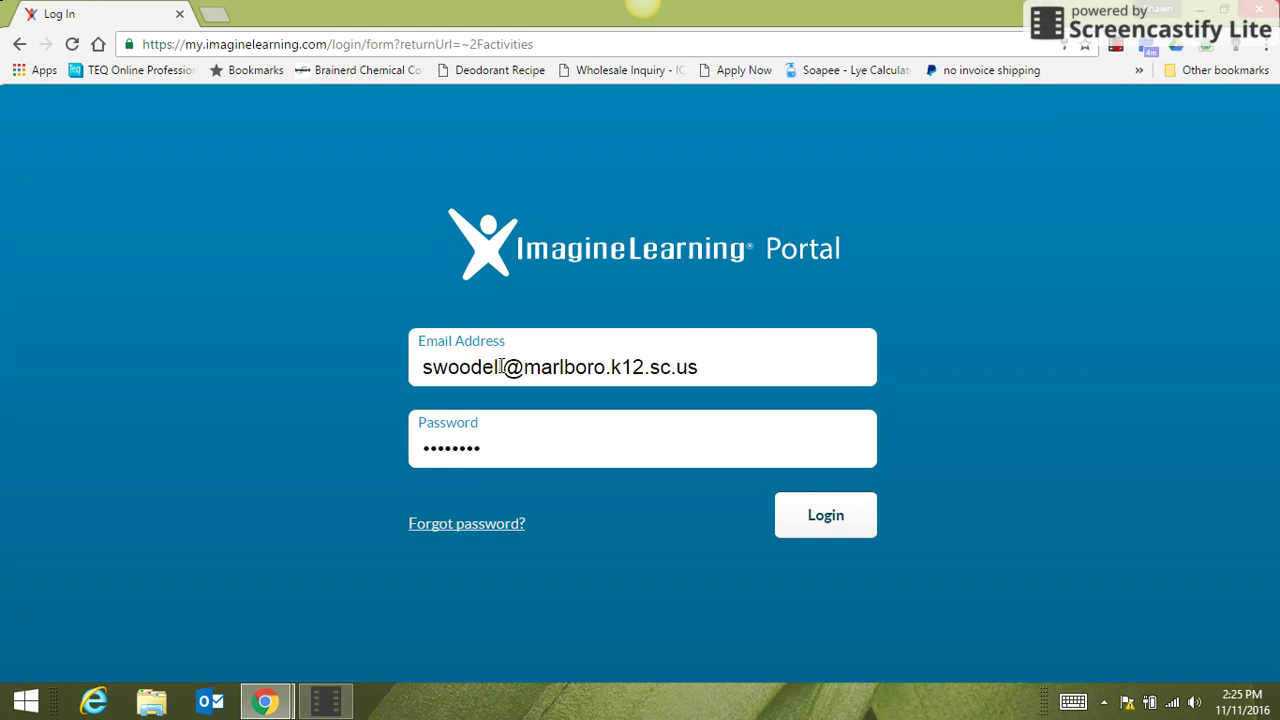
Enter the teacher account's email username and its password on the login form.
left_click_drag(503, 366, 425, 366)
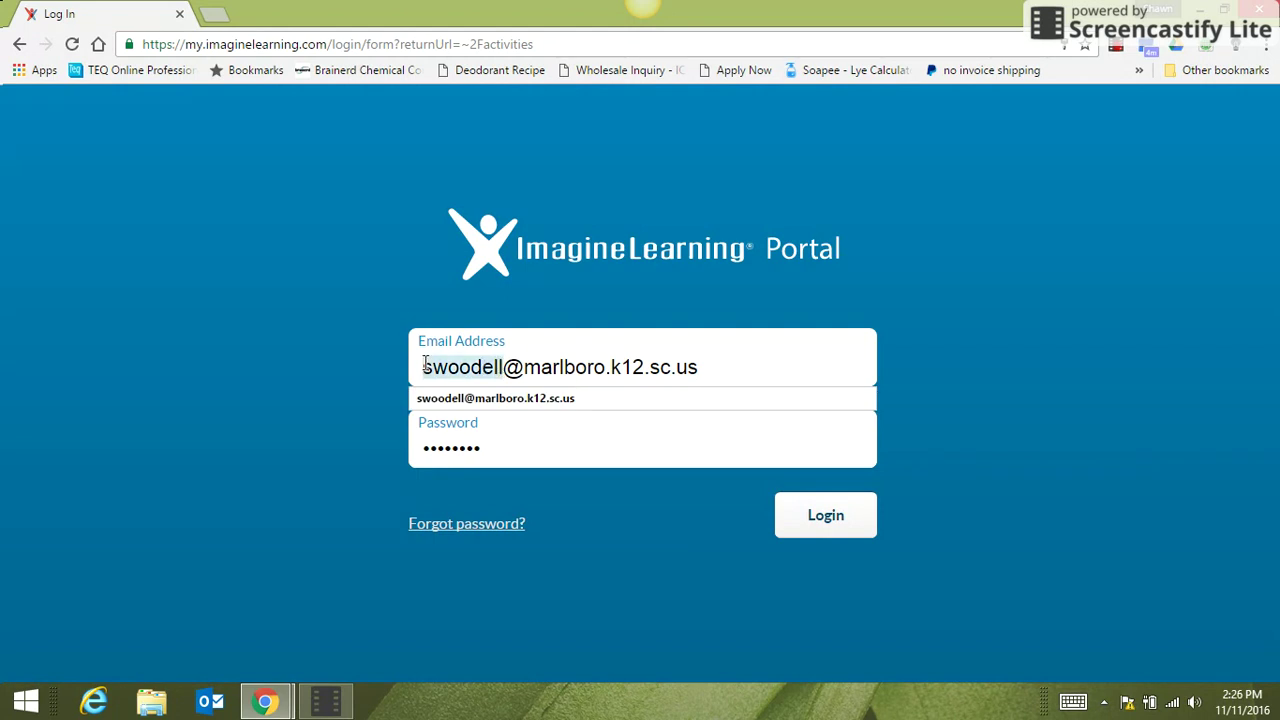
type("det")
key("BackSpace")
key("BackSpace")
type("tea")
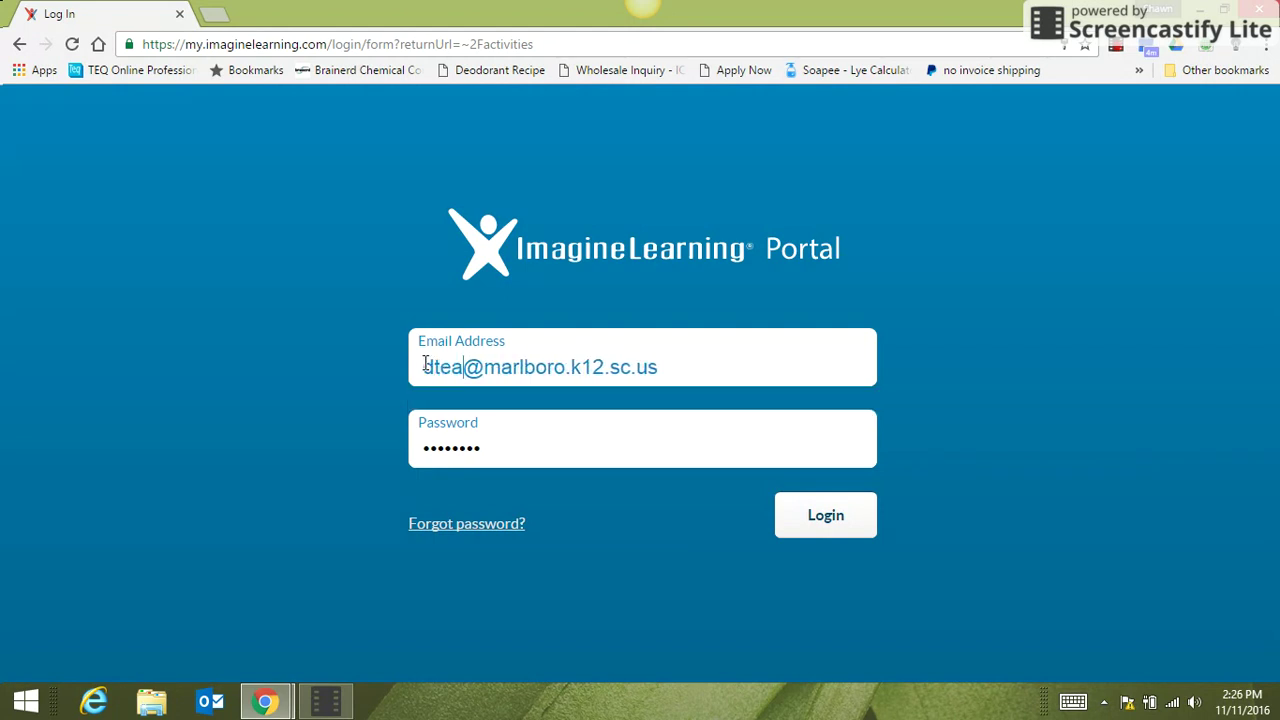
type("cher")
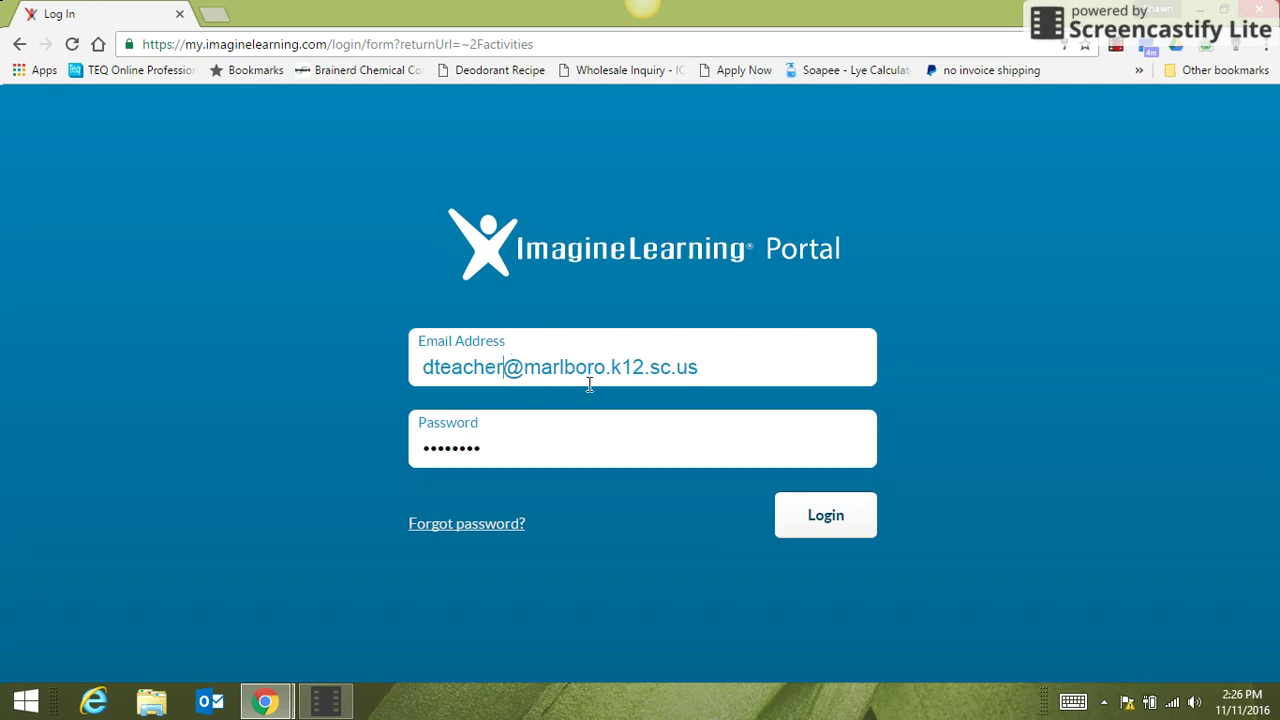
left_click(486, 451)
key("Escape")
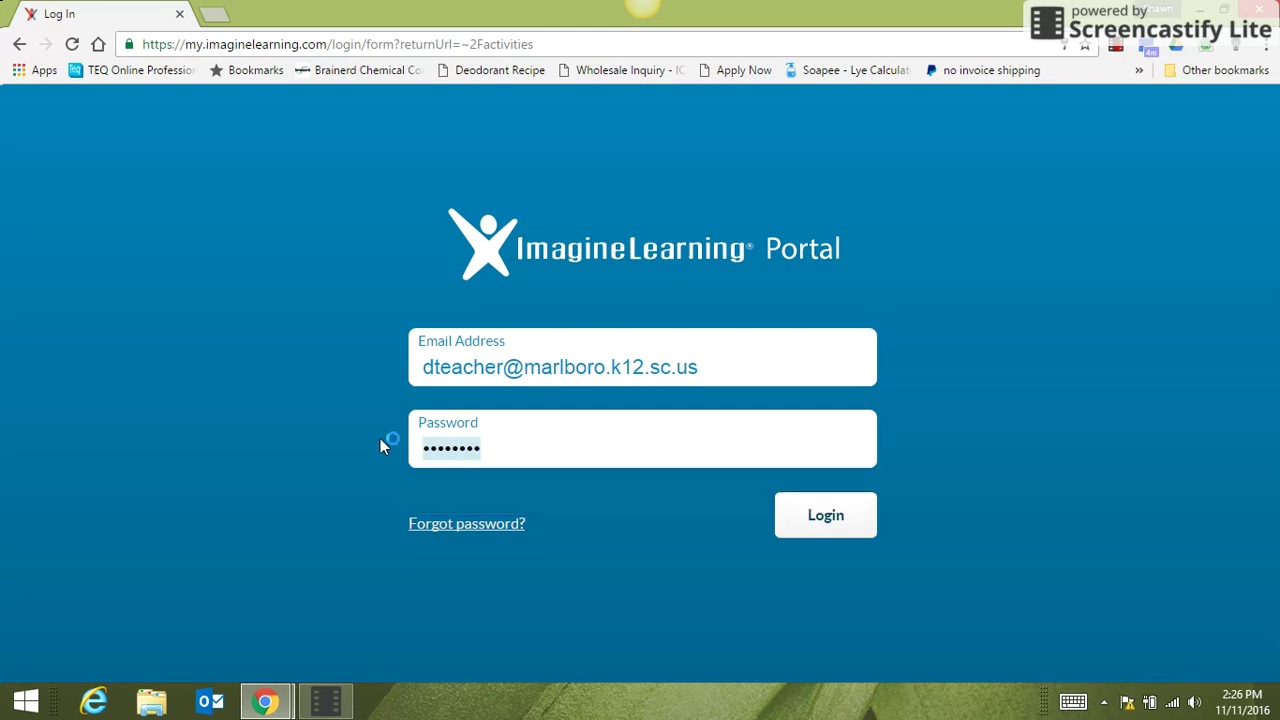
type("********")
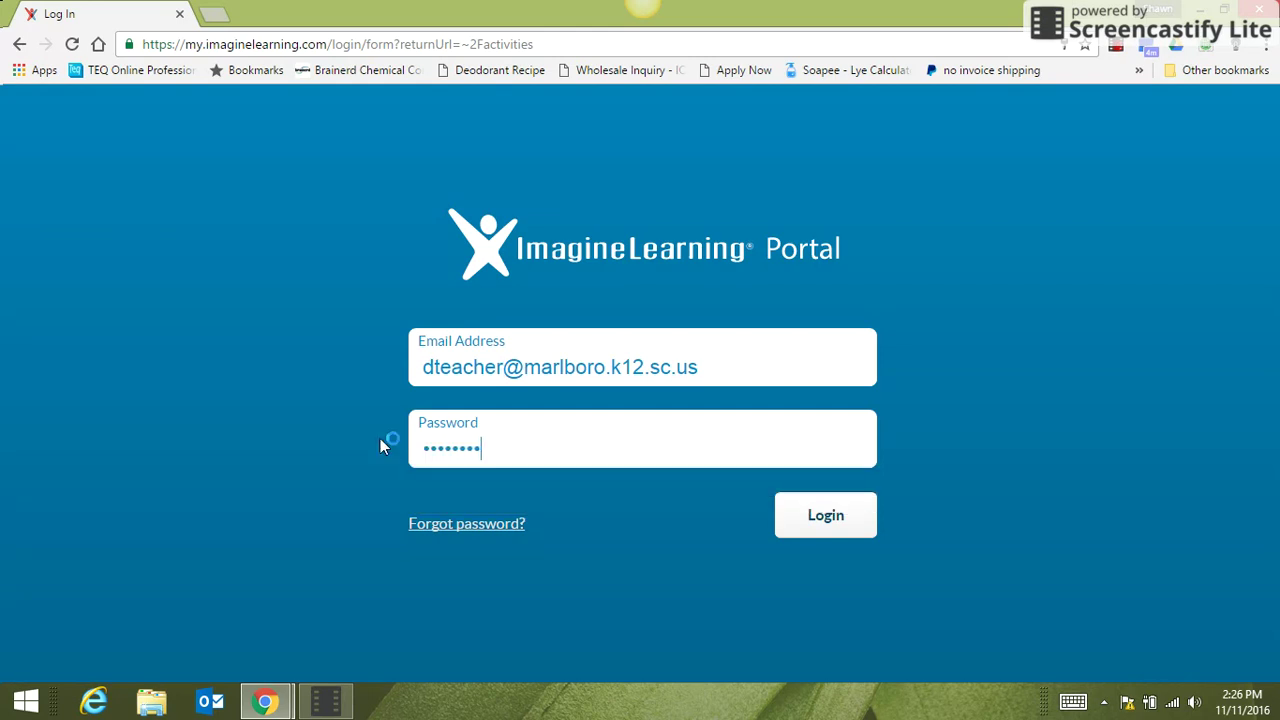
type("*")
Log in and open the 3rd Grade group's student list from Students & Groups, Groups tab.
left_click(815, 525)
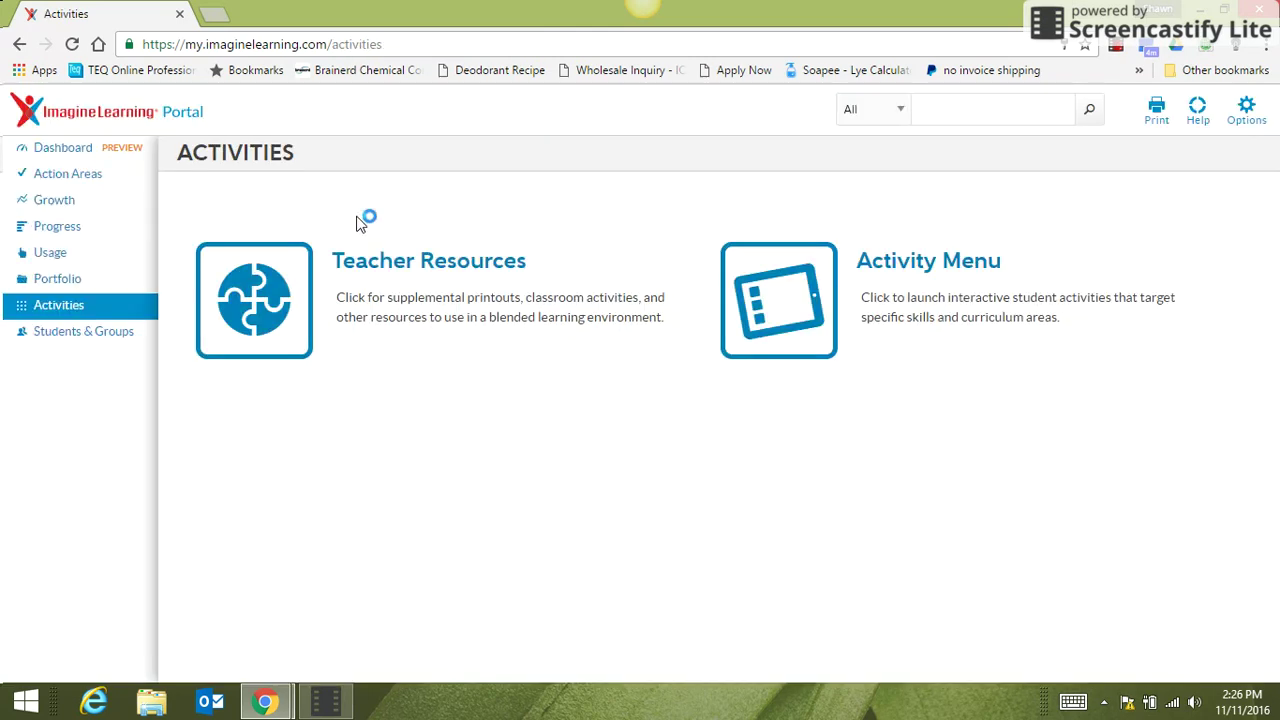
left_click(94, 340)
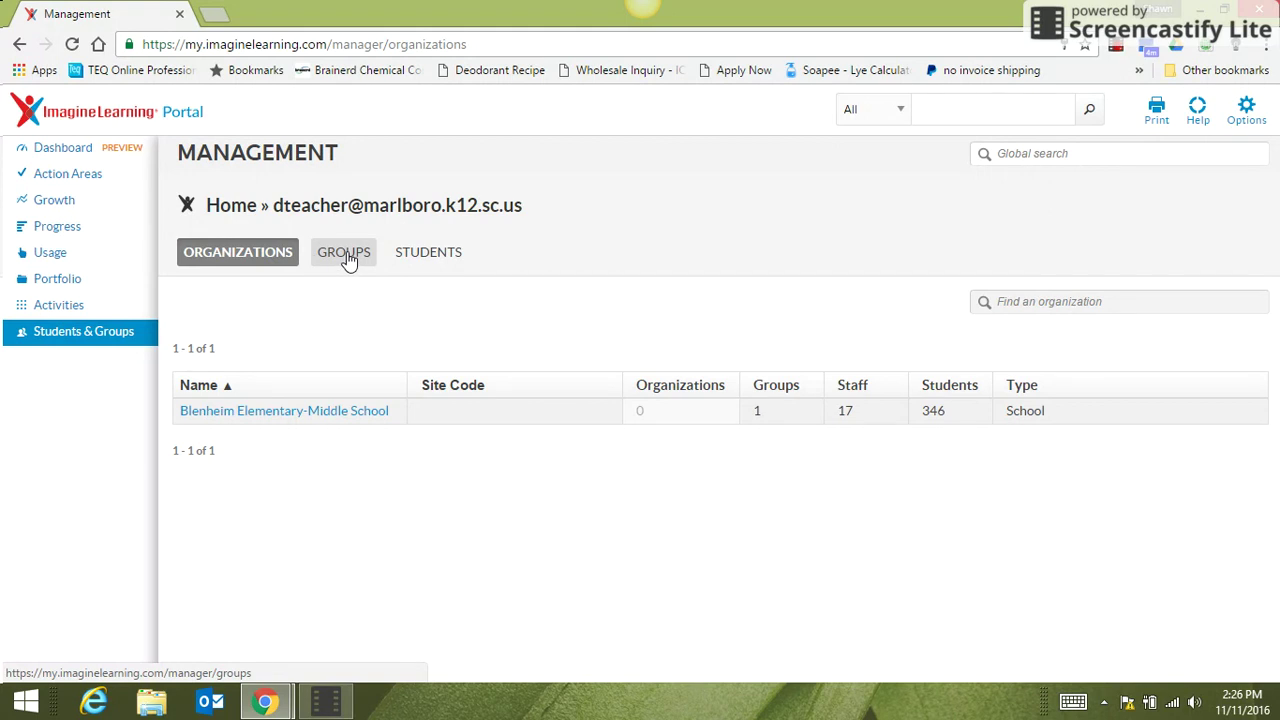
left_click(347, 257)
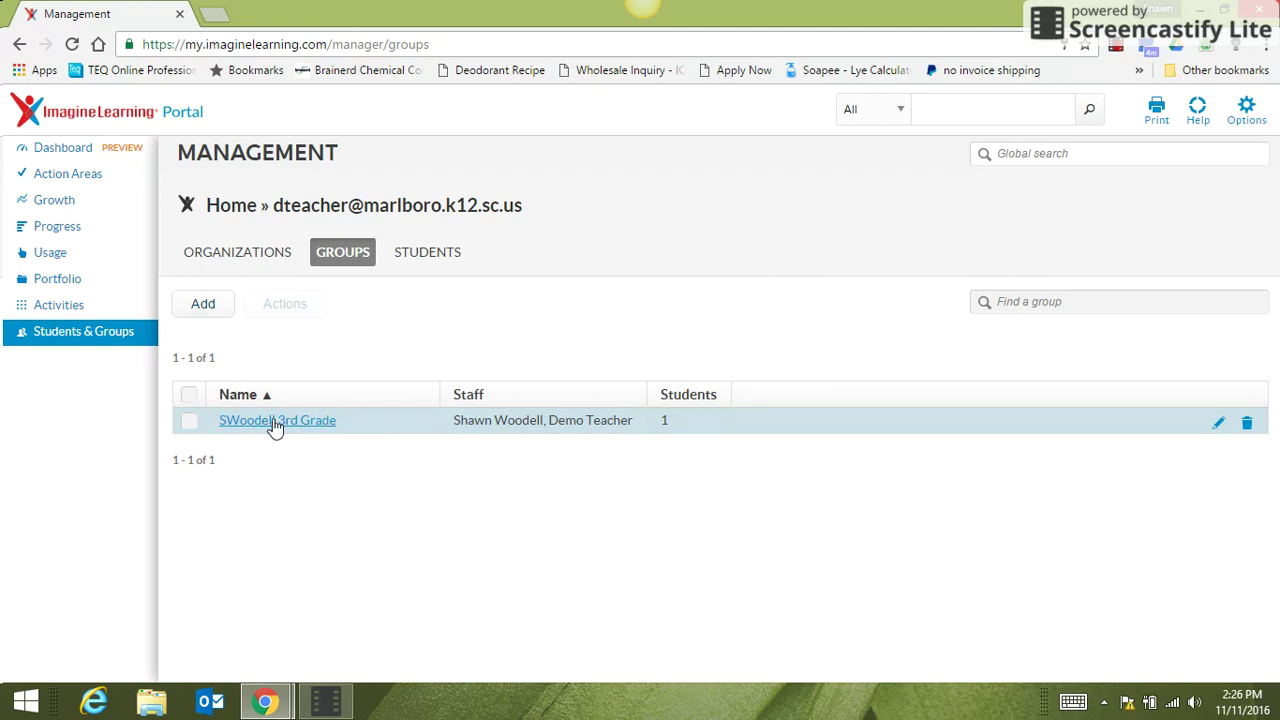
left_click(275, 423)
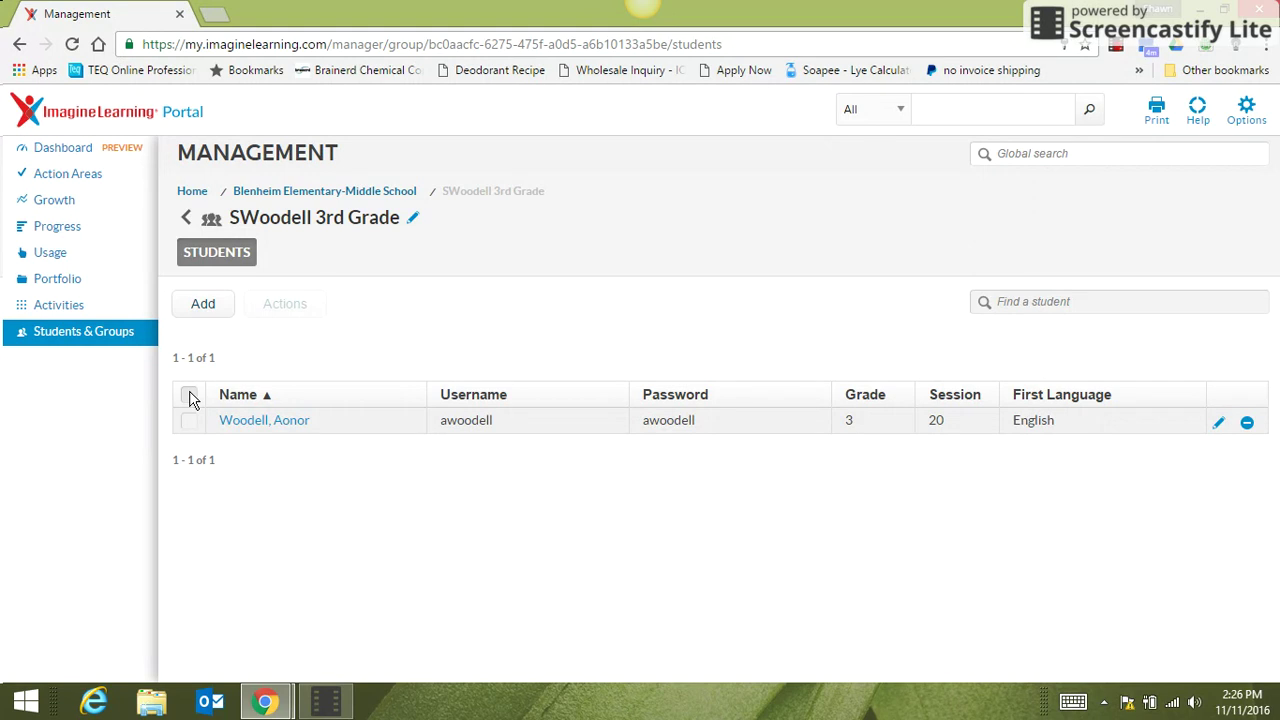
Select all students in 3rd Grade and choose Print Login Cards from Actions.
left_click(190, 397)
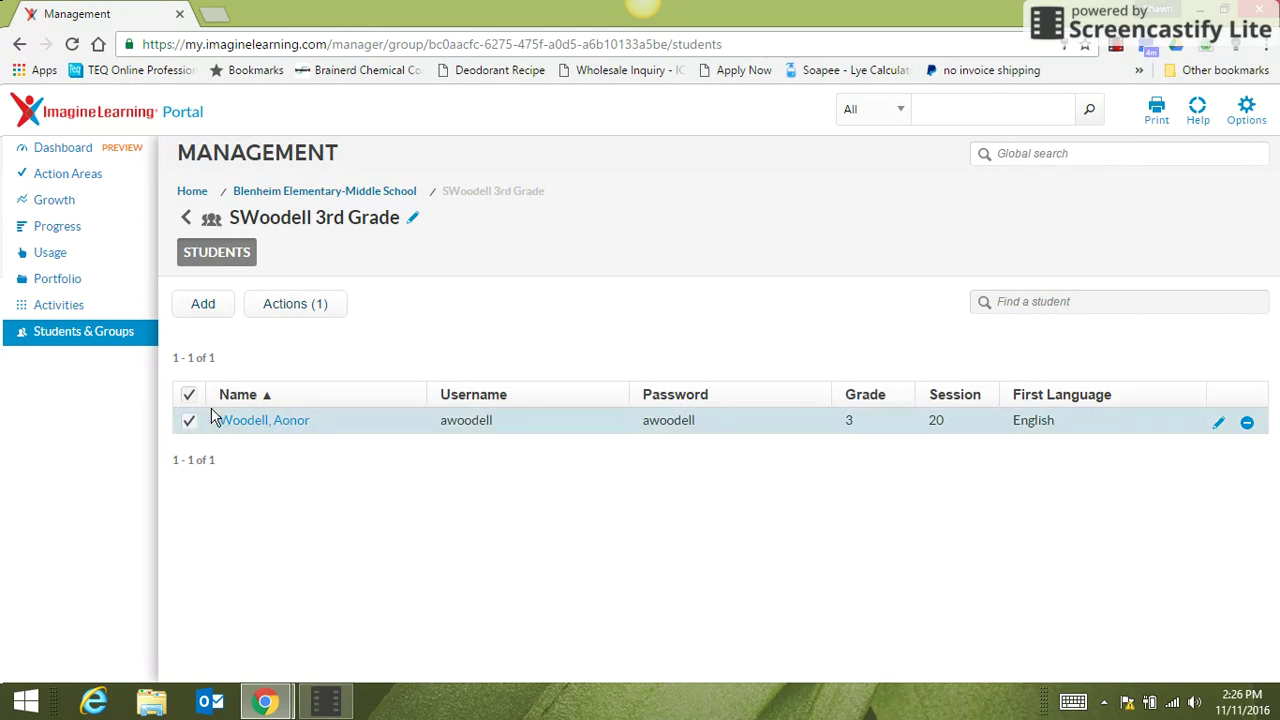
left_click(292, 310)
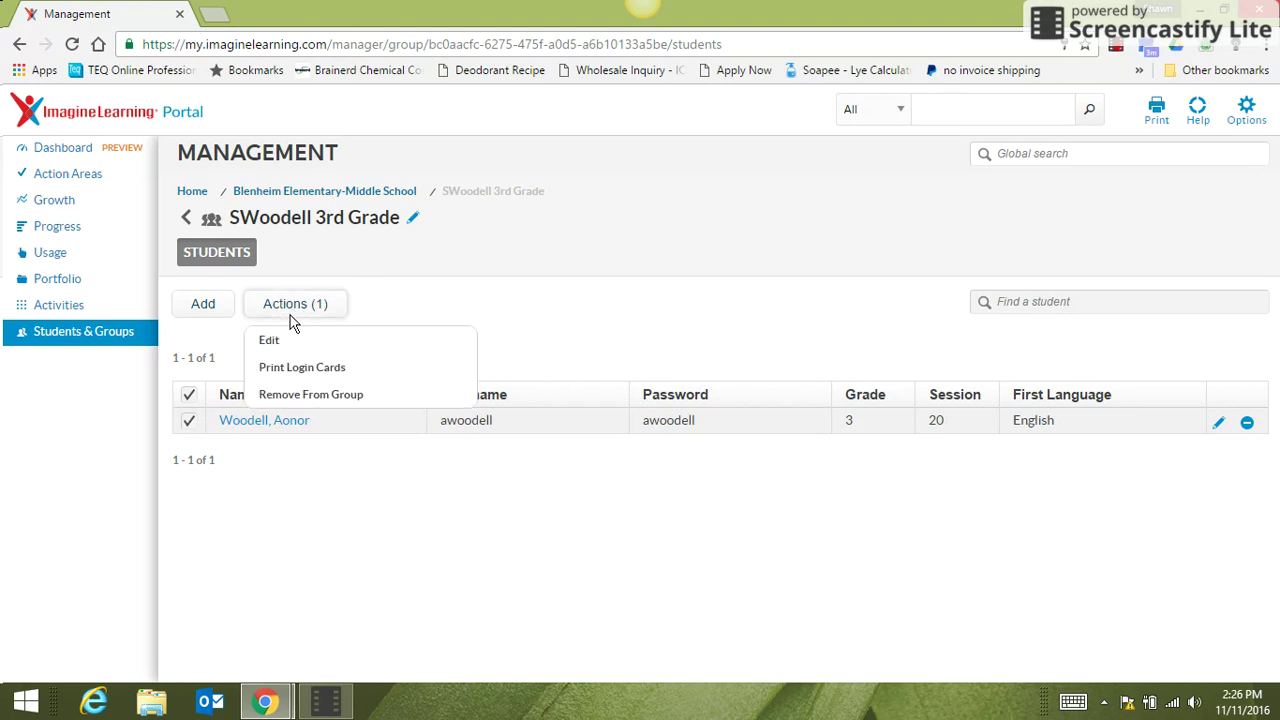
left_click(338, 370)
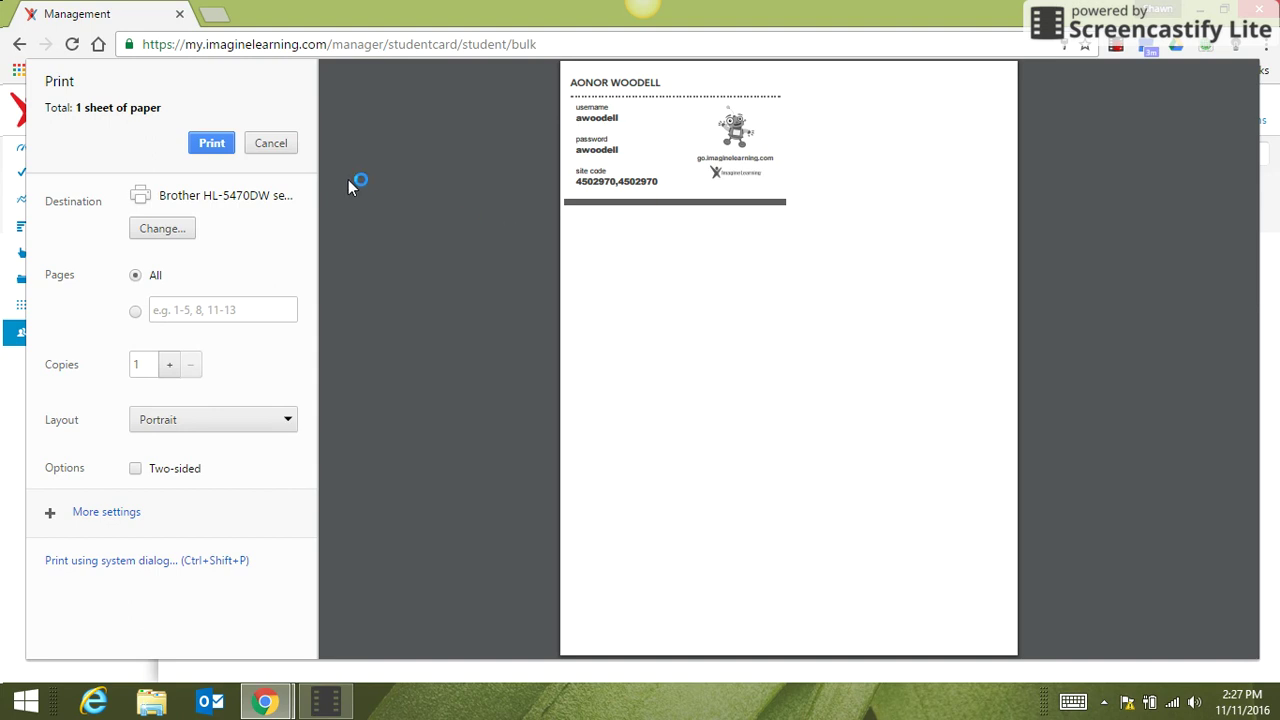
Cancel the print dialog, then open and cancel the group's Edit group dialog.
left_click(271, 143)
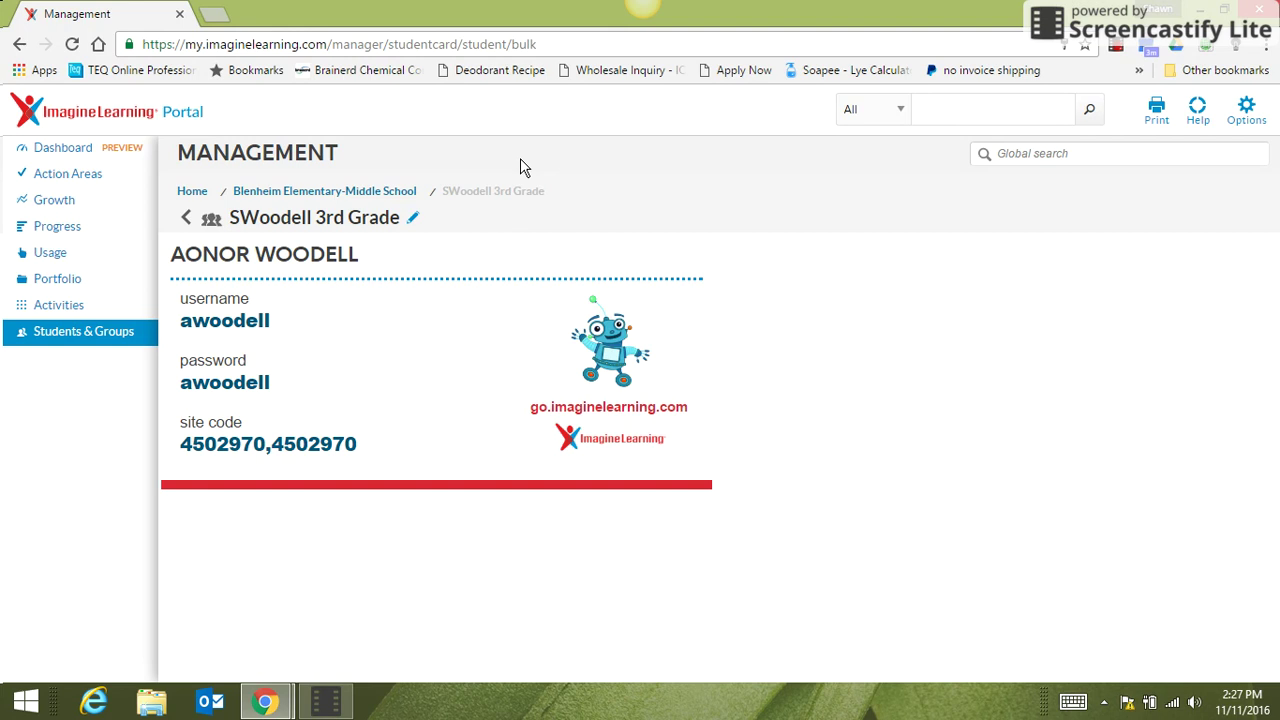
left_click(413, 220)
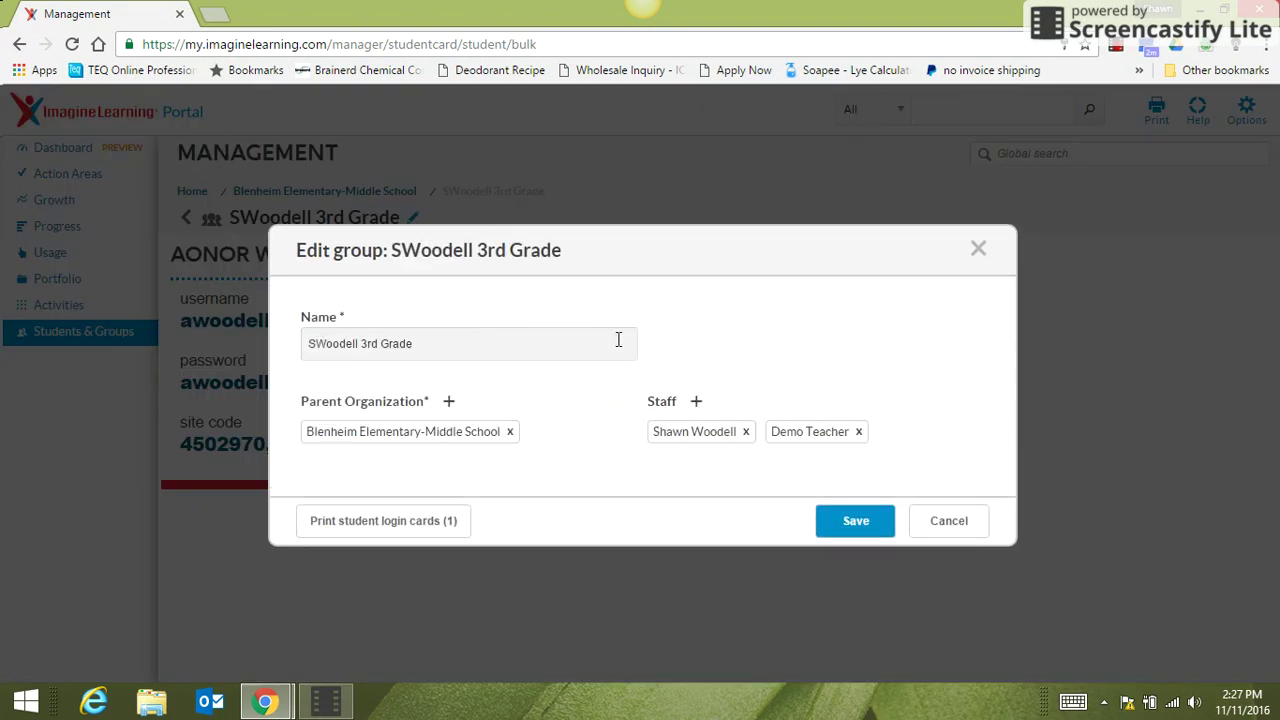
left_click(945, 525)
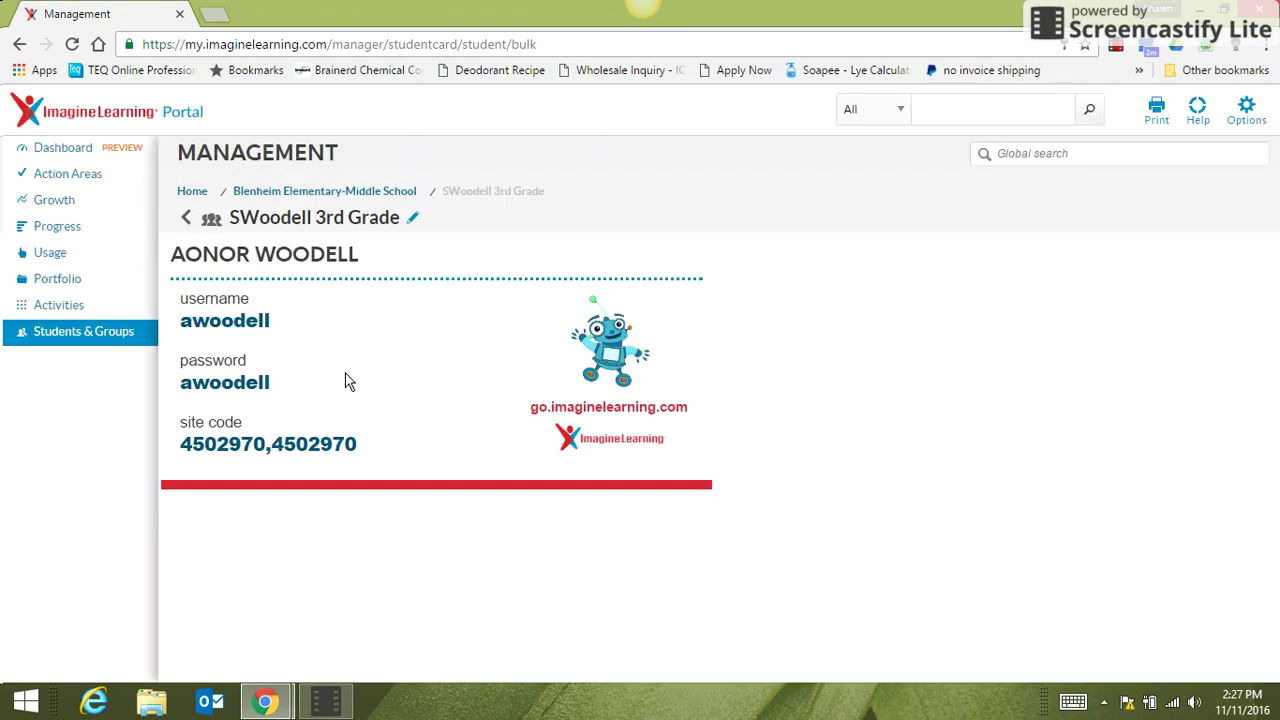
Open the student's edit form from the STUDENTS tab of Students & Groups.
left_click(63, 339)
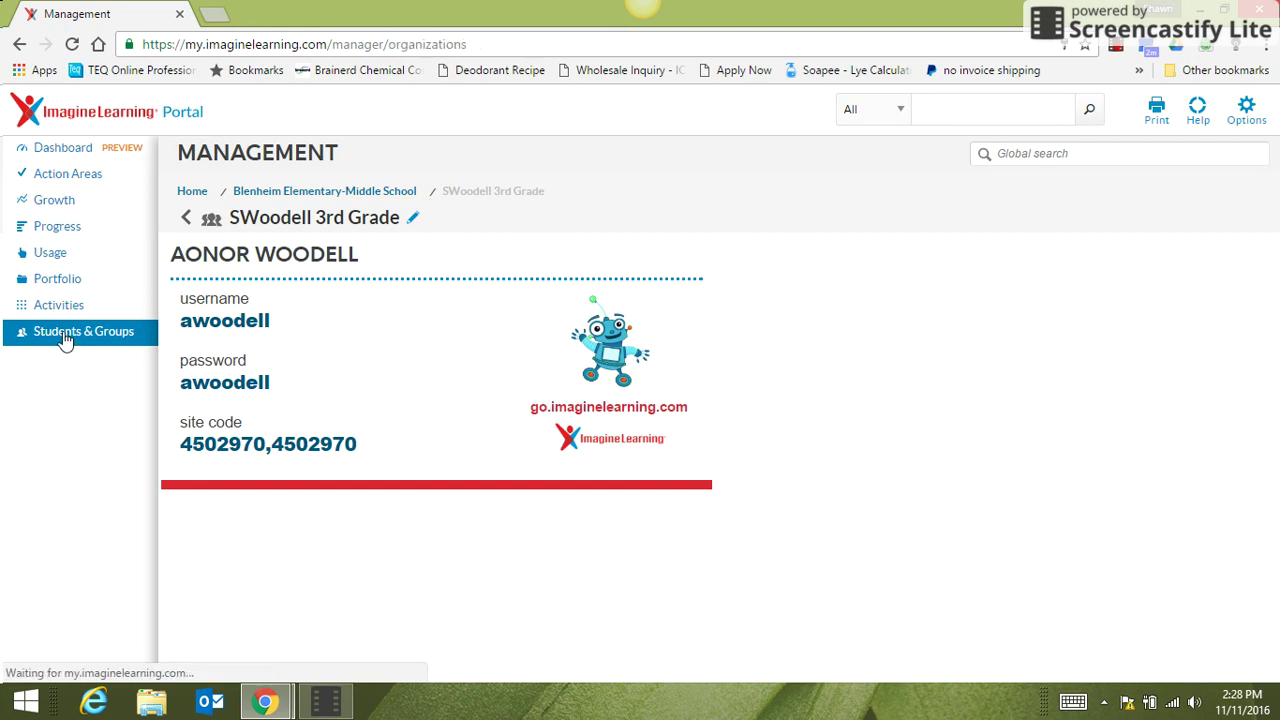
left_click(428, 254)
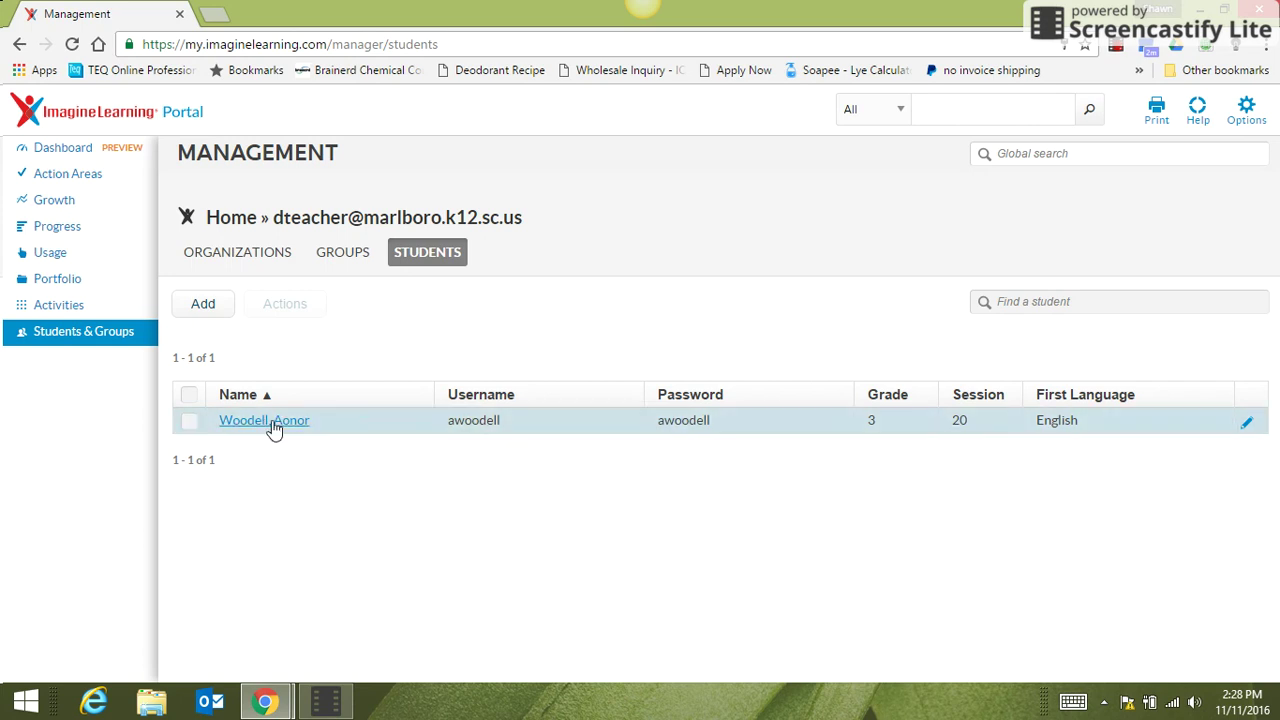
left_click(252, 422)
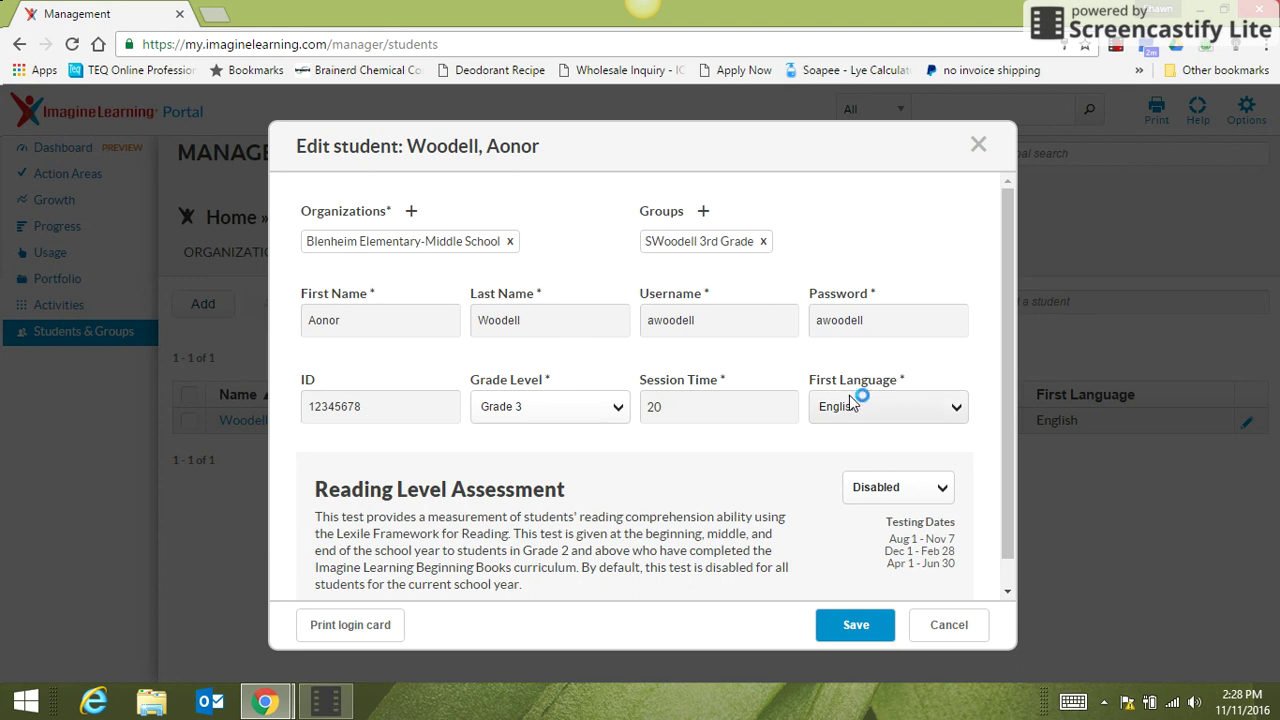
Replace the student's username and password with new values.
double_click(740, 316)
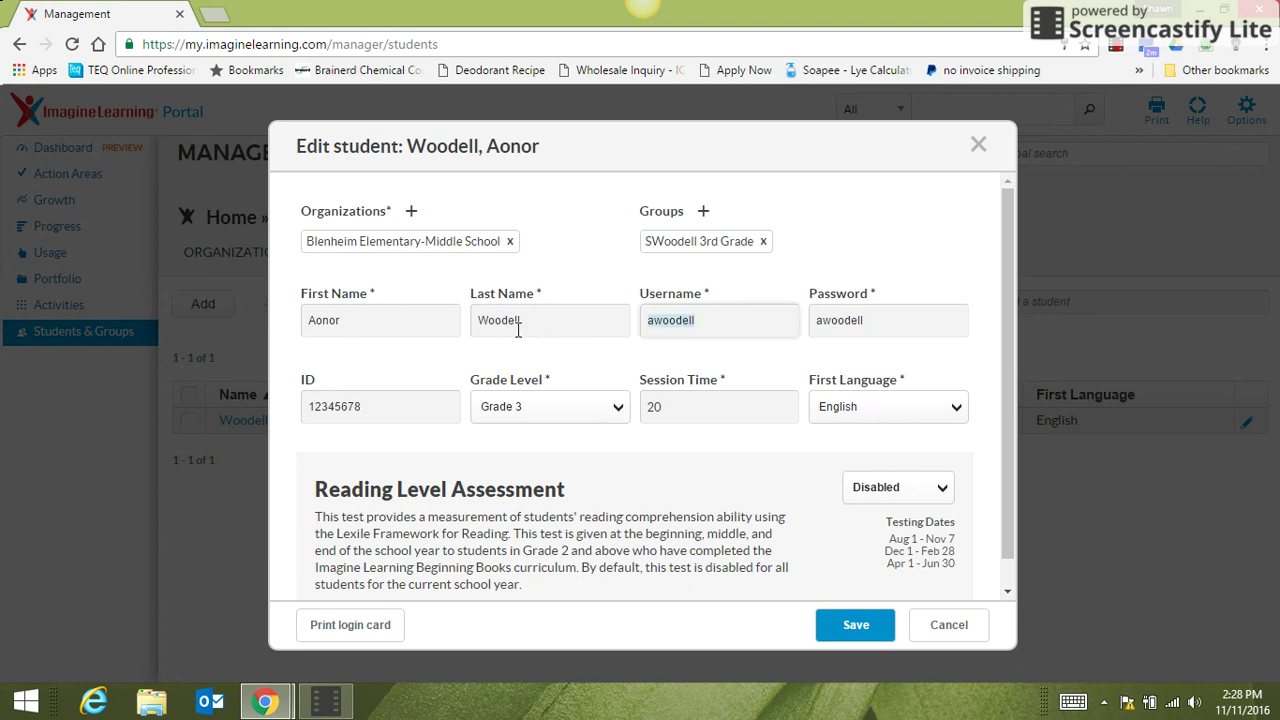
key("Tab")
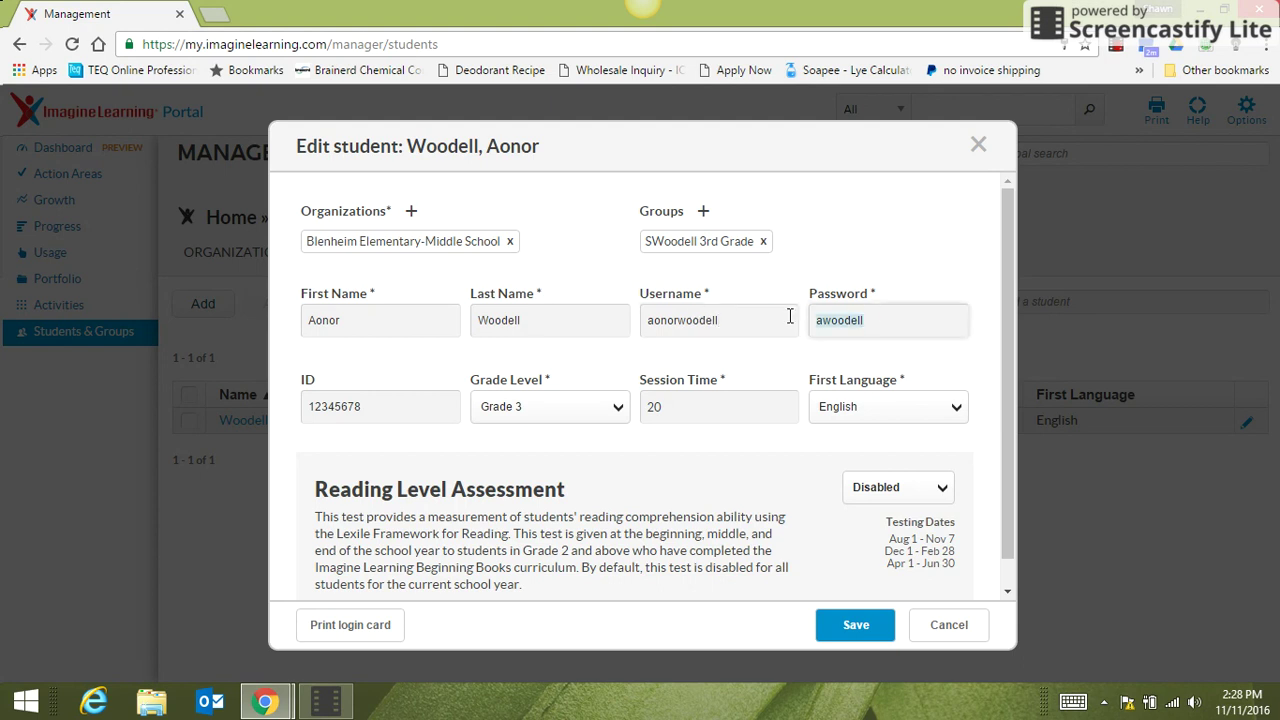
type("ab")
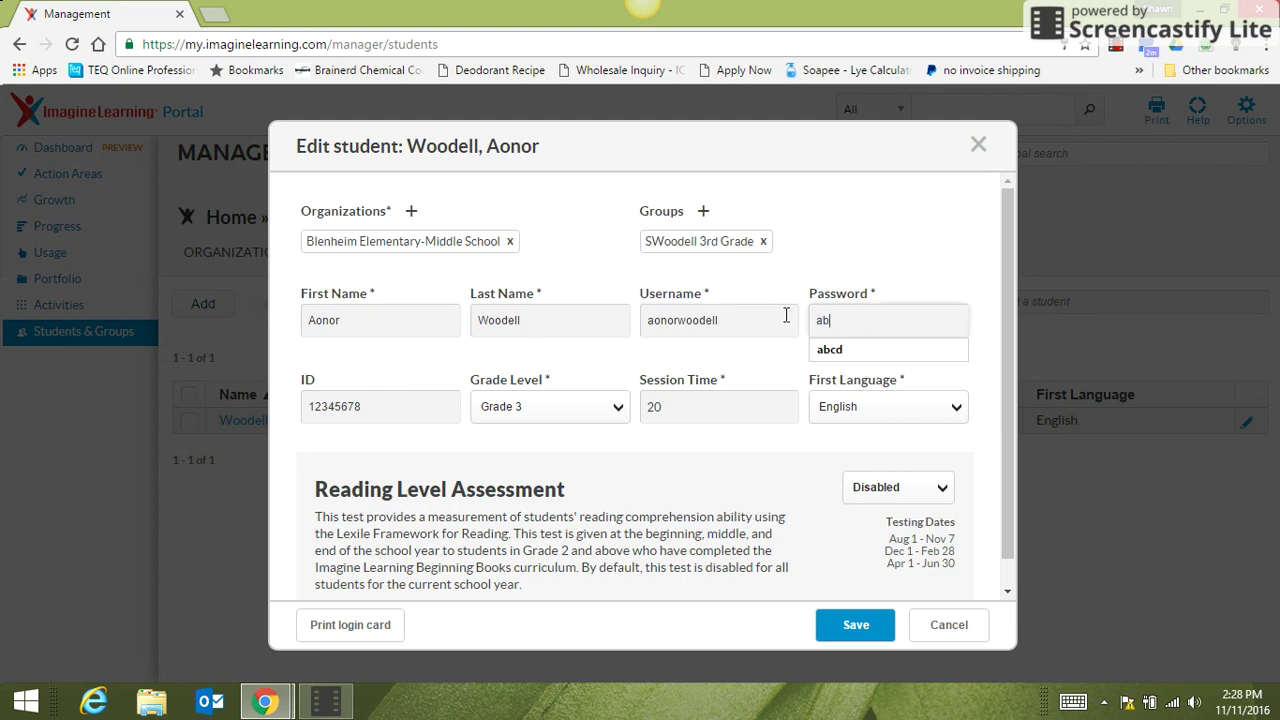
type("cd")
left_click(829, 351)
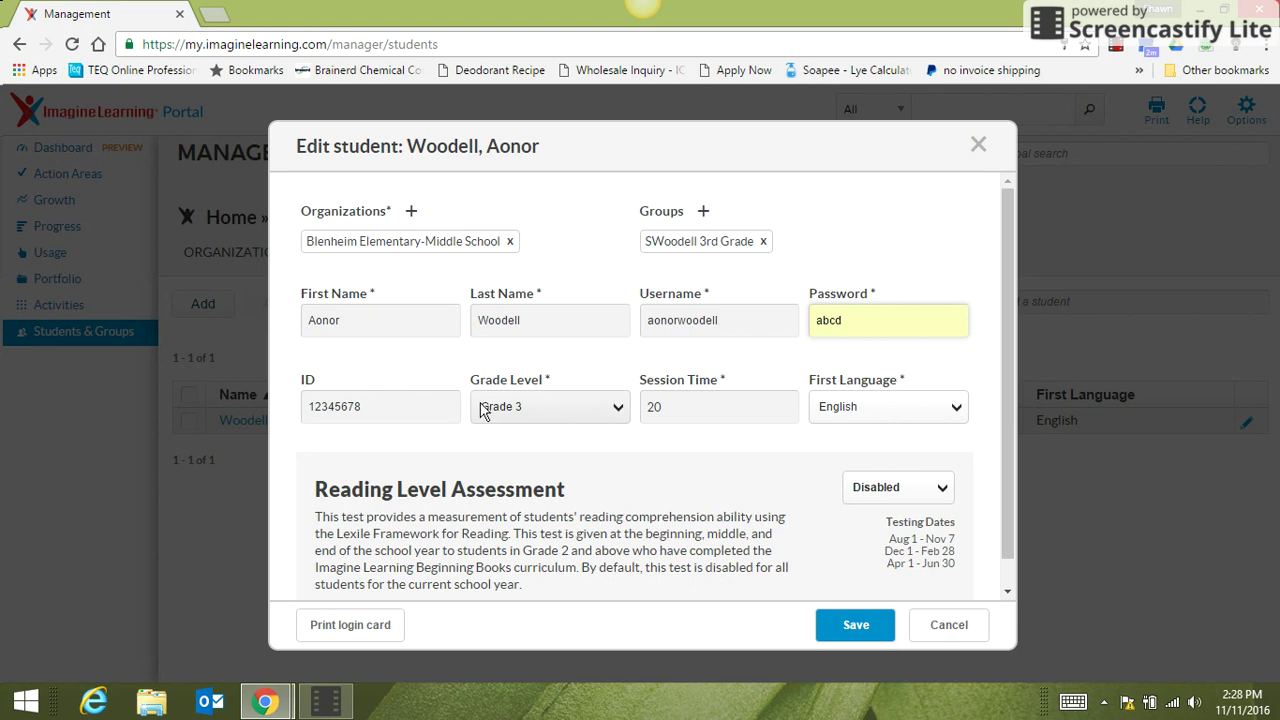
Clear the student ID, set Reading Level Assessment to Enabled, and save.
left_click_drag(364, 416, 278, 403)
key("BackSpace")
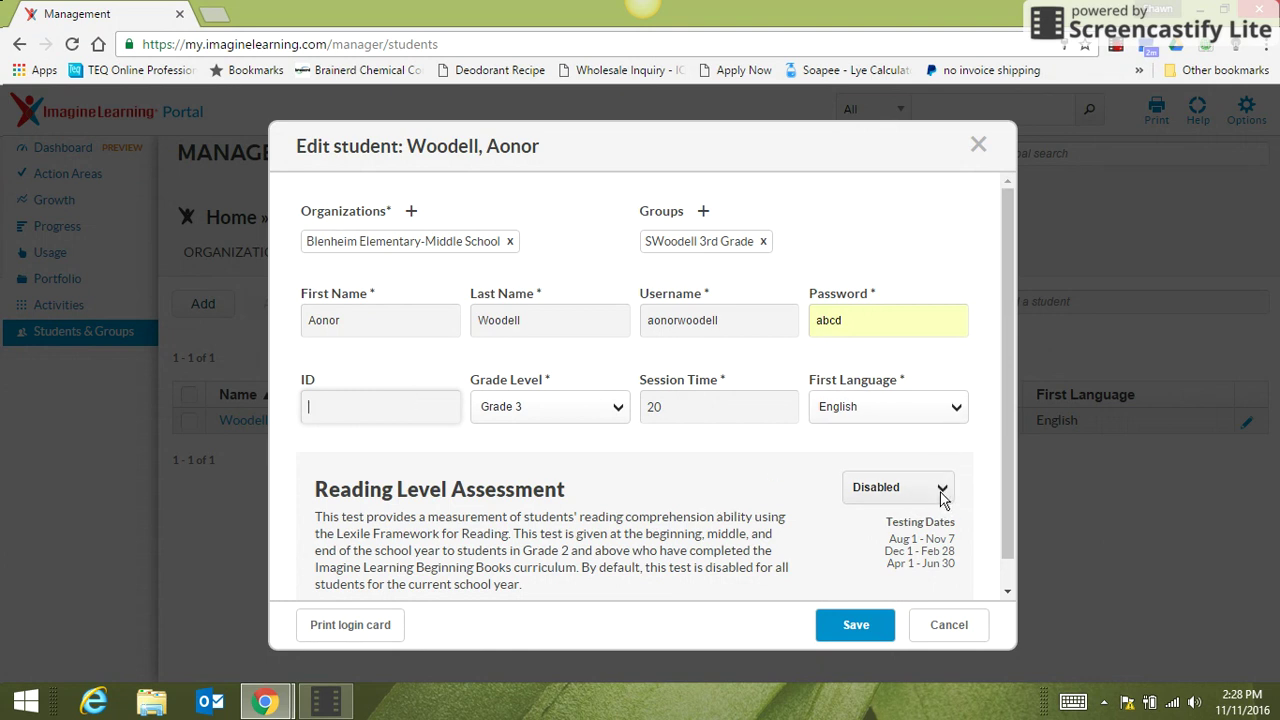
left_click(942, 489)
left_click(910, 514)
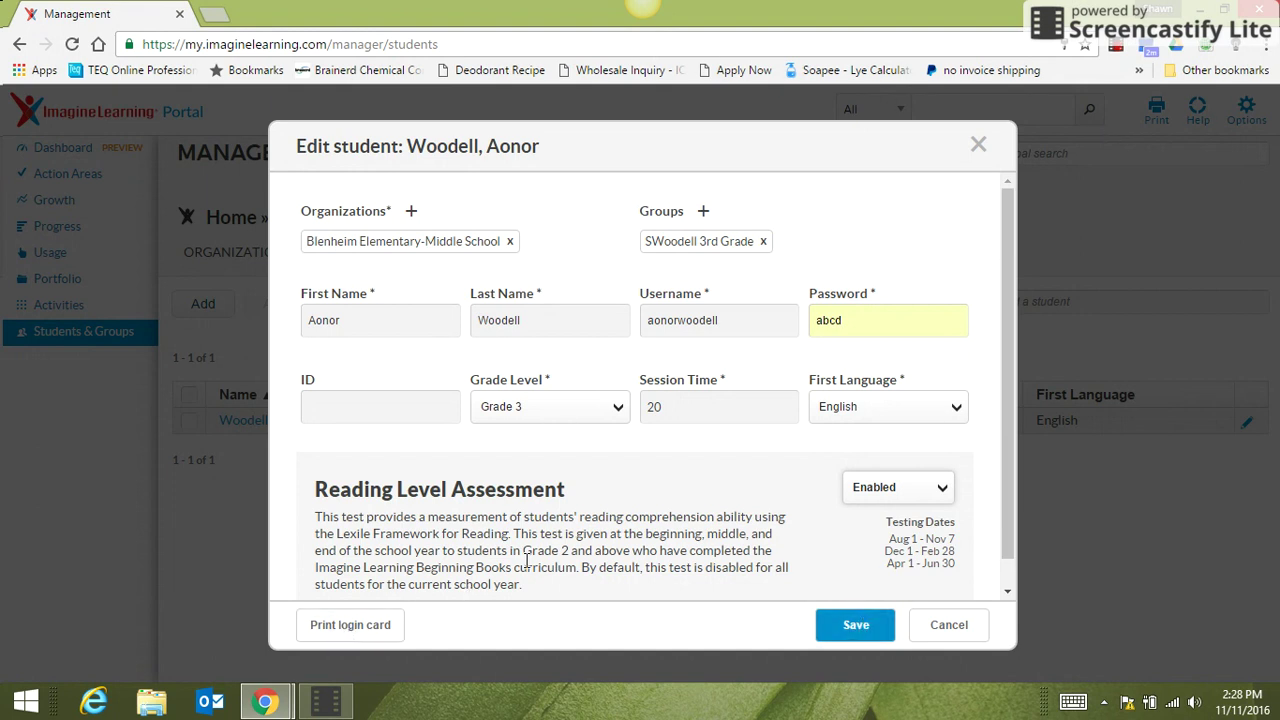
left_click(840, 630)
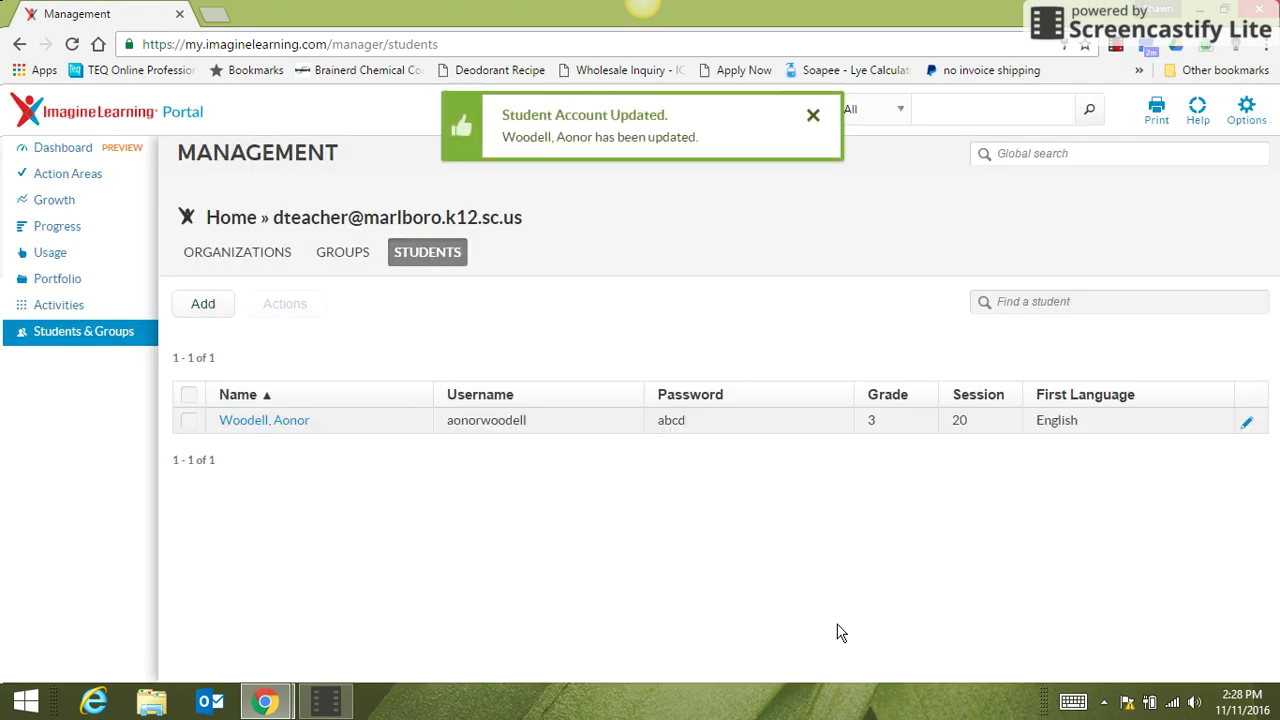